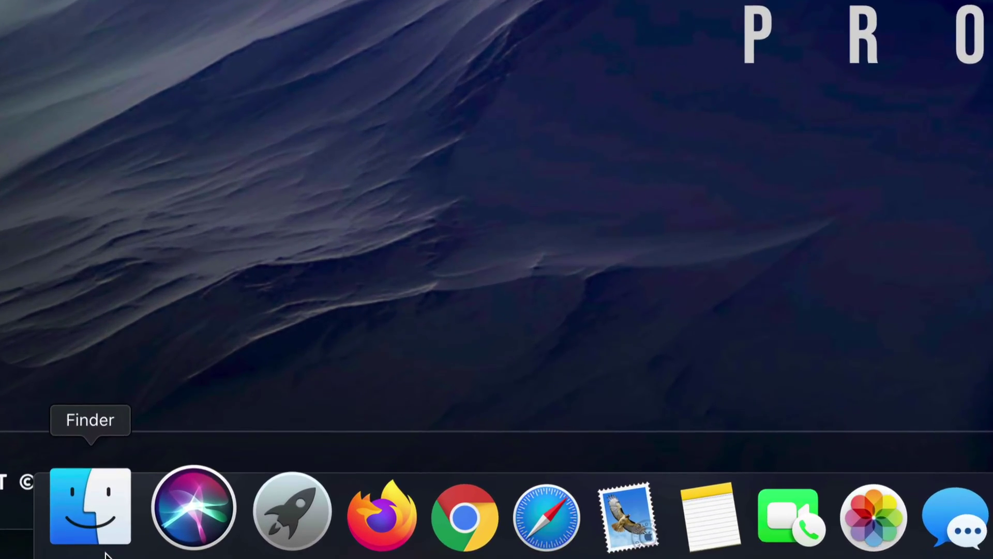
# Step: Open a Finder window and show the Applications folder to locate iMovie
pyautogui.click(88, 525)
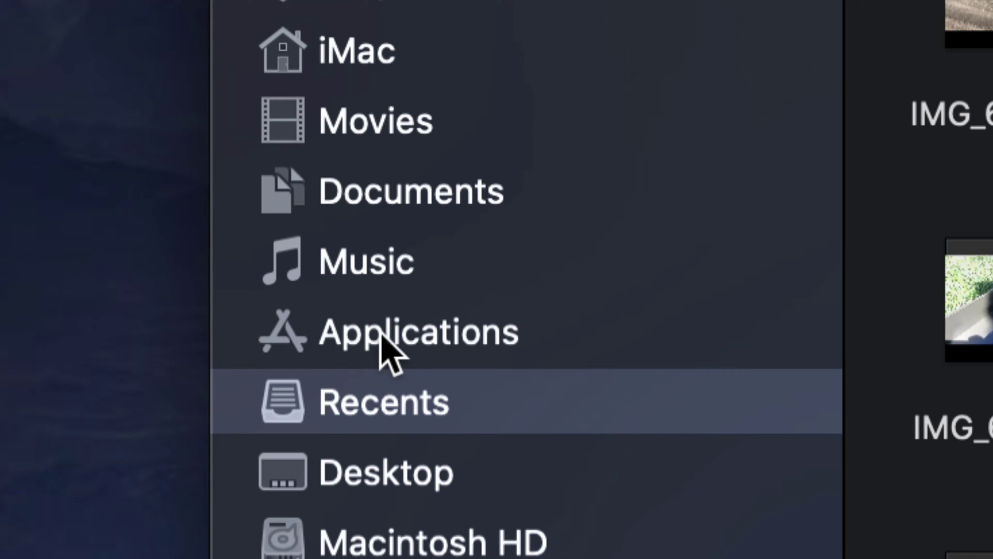
pyautogui.click(385, 353)
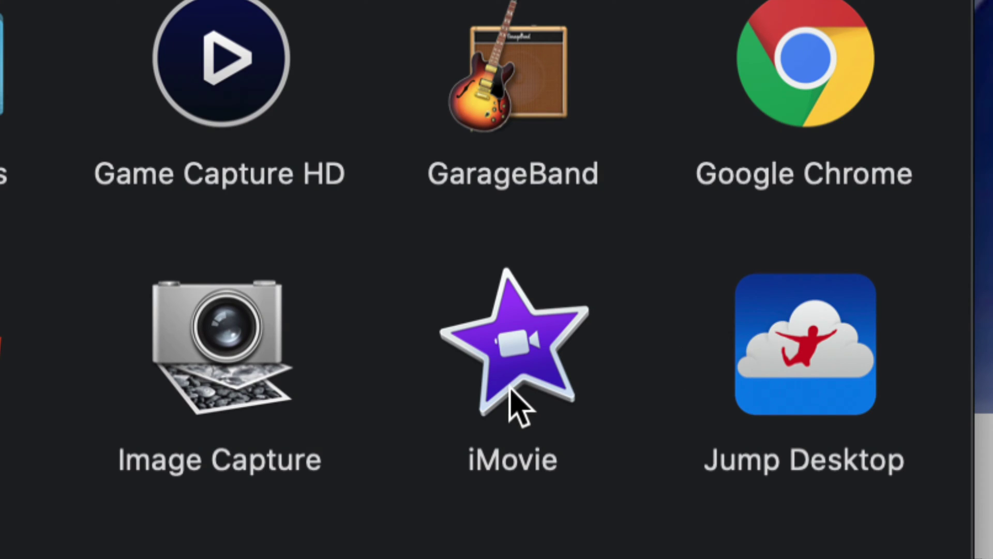
pyautogui.click(508, 385)
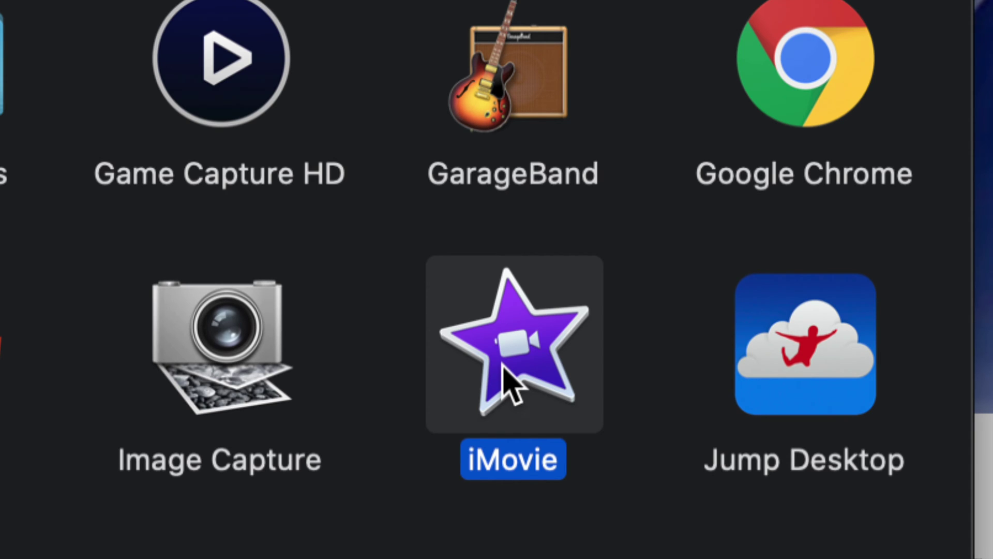
pyautogui.rightClick(505, 380)
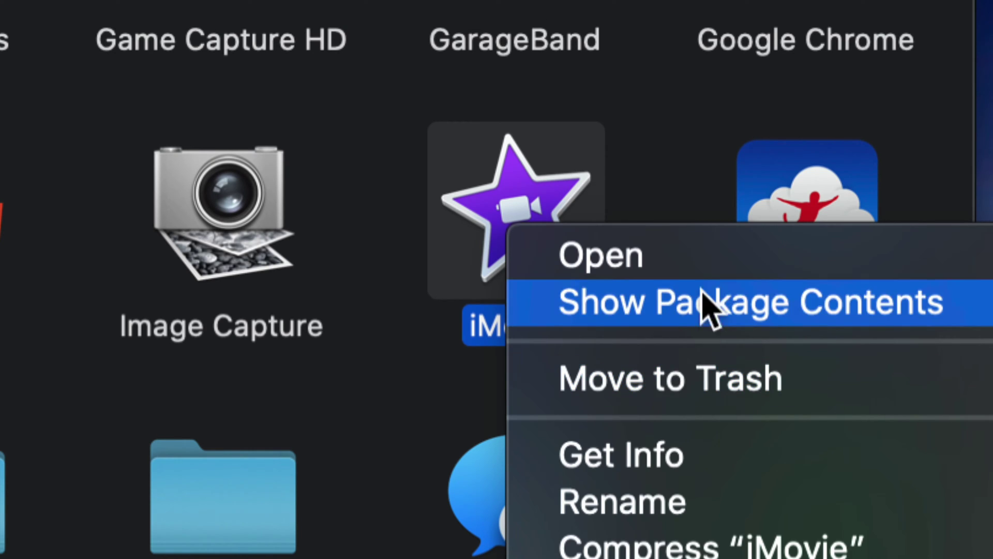
pyautogui.click(674, 149)
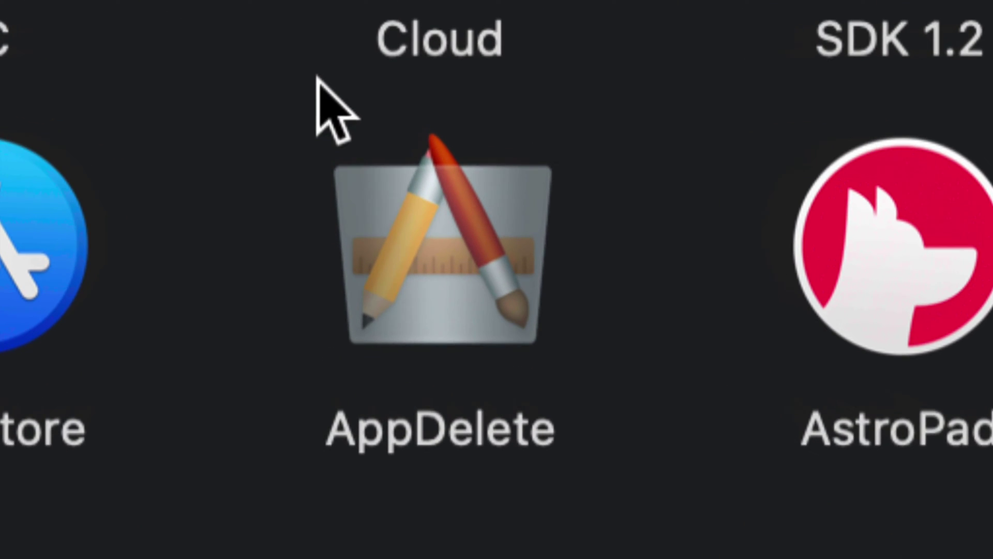
# Step: Launch AppDelete and drop iMovie onto it, listing six items (2.2 GB) for removal
pyautogui.click(478, 240)
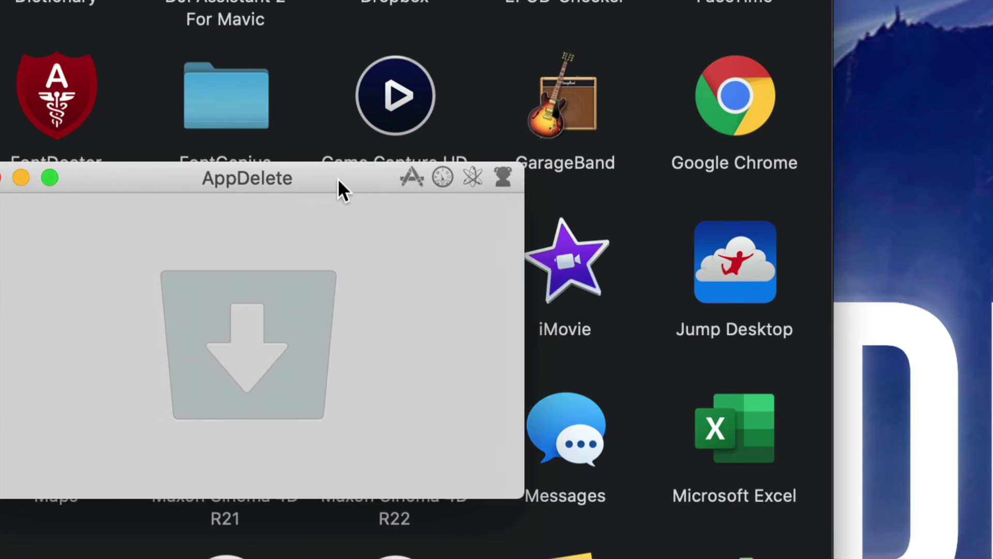
pyautogui.moveTo(337, 189)
pyautogui.mouseDown()
pyautogui.moveTo(428, 170)
pyautogui.moveTo(794, 146)
pyautogui.mouseUp()
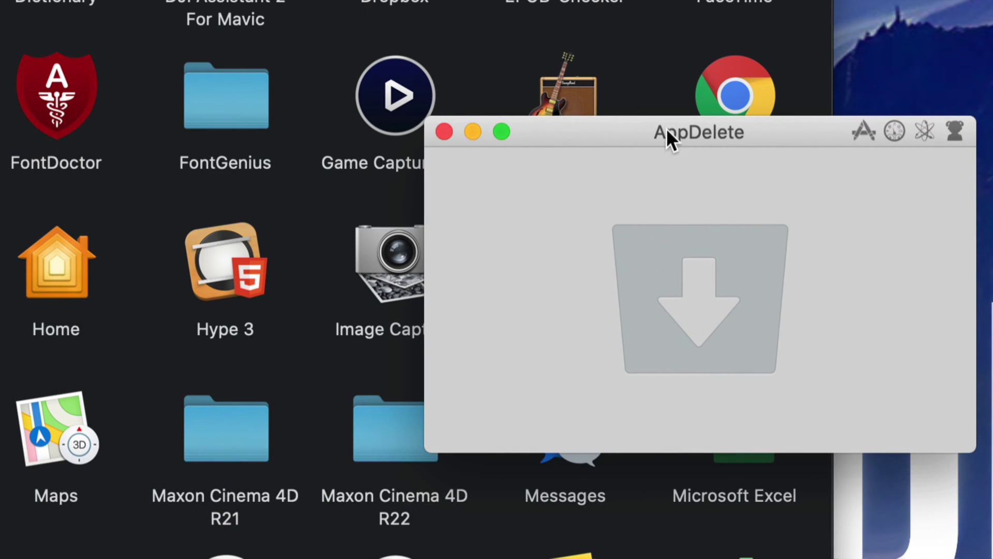
pyautogui.moveTo(667, 138)
pyautogui.mouseDown()
pyautogui.moveTo(855, 132)
pyautogui.moveTo(845, 107)
pyautogui.mouseUp()
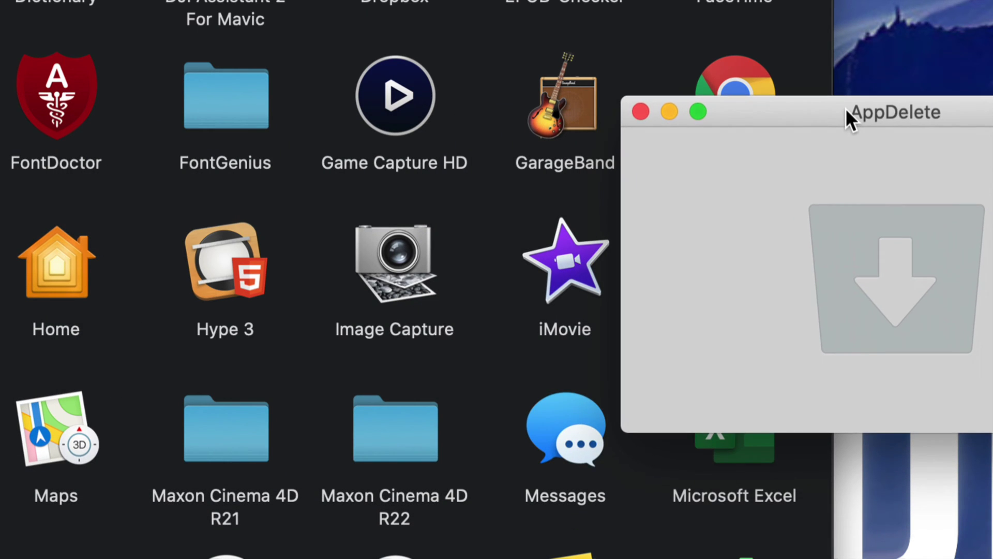
pyautogui.moveTo(584, 253); pyautogui.dragTo(826, 200)
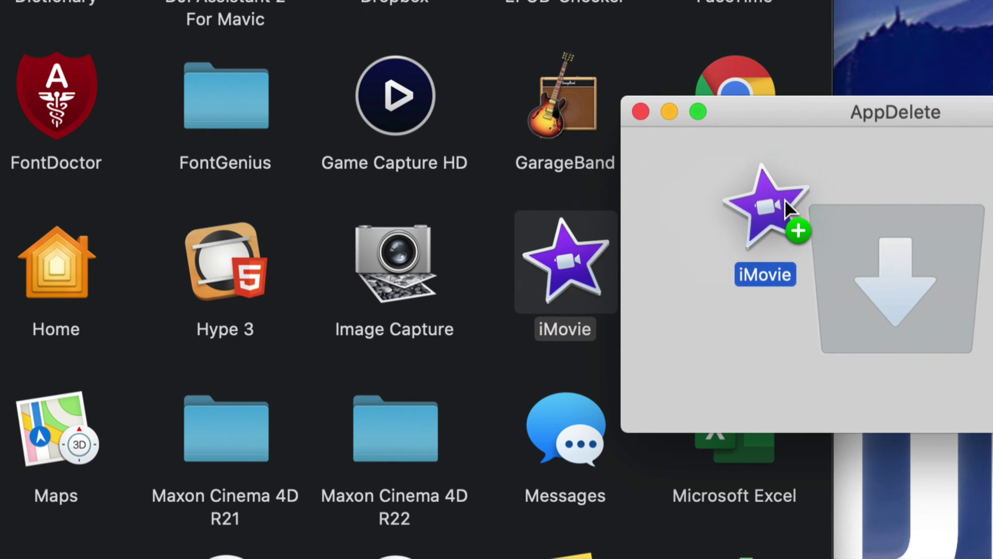
pyautogui.moveTo(856, 110); pyautogui.dragTo(395, 112)
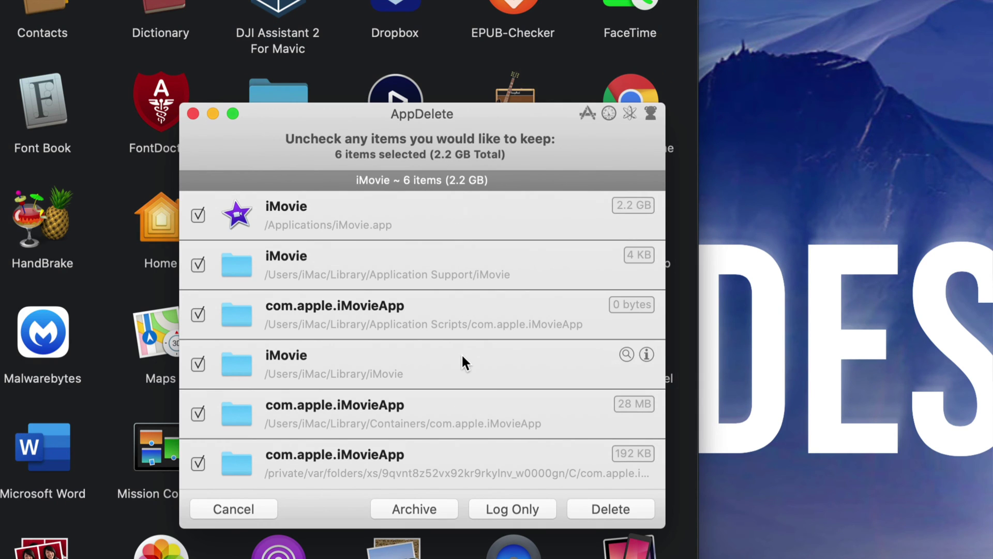
pyautogui.scroll(-1, 461, 360)
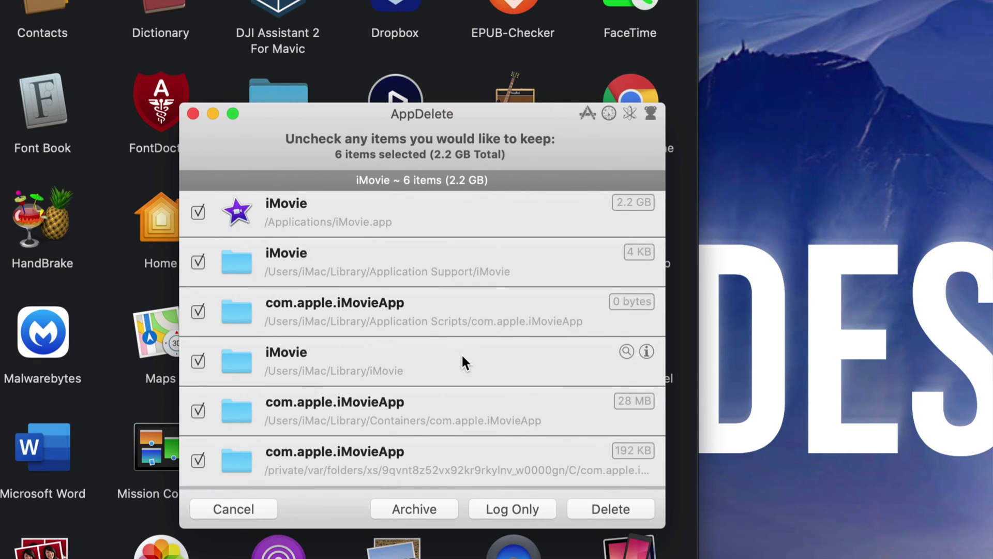
pyautogui.scroll(2, 462, 363)
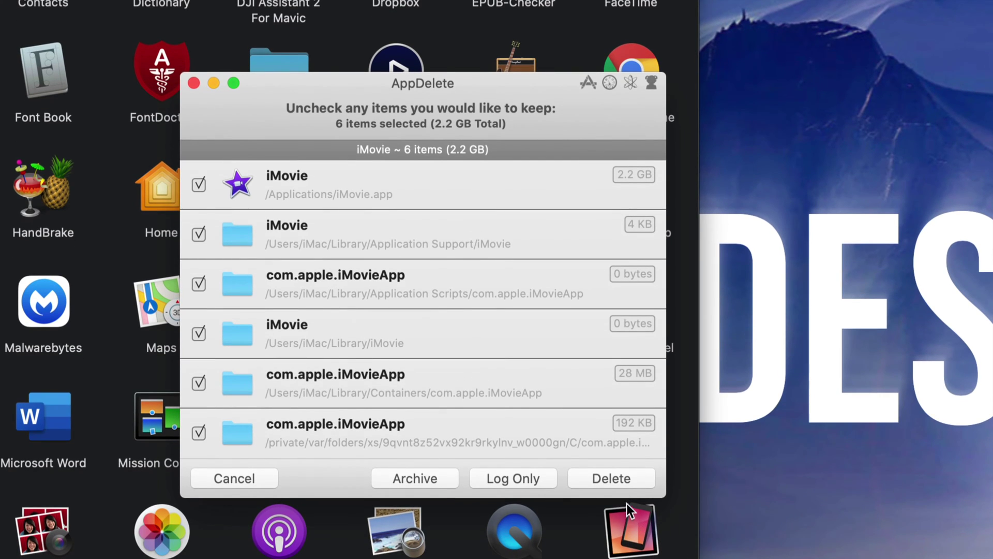
# Step: Delete the six checked iMovie items, authorising with the administrator password
pyautogui.click(612, 479)
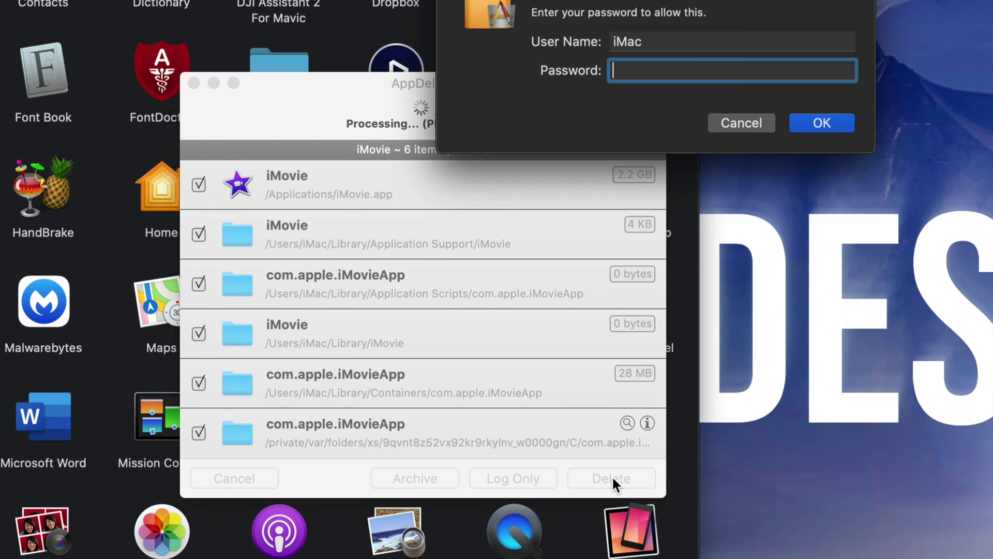
pyautogui.click(820, 124)
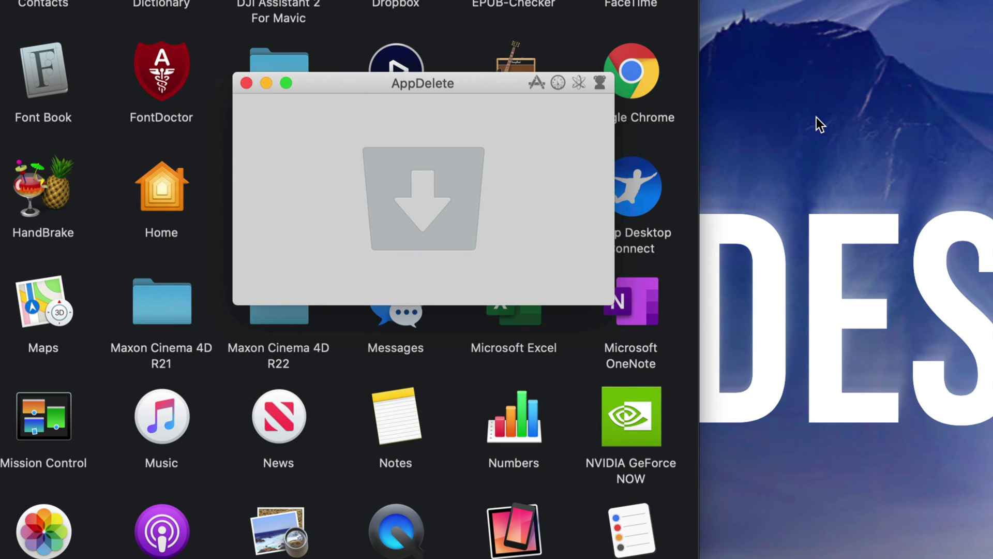
# Step: Close AppDelete and permanently empty the Trash from the Dock
pyautogui.click(246, 83)
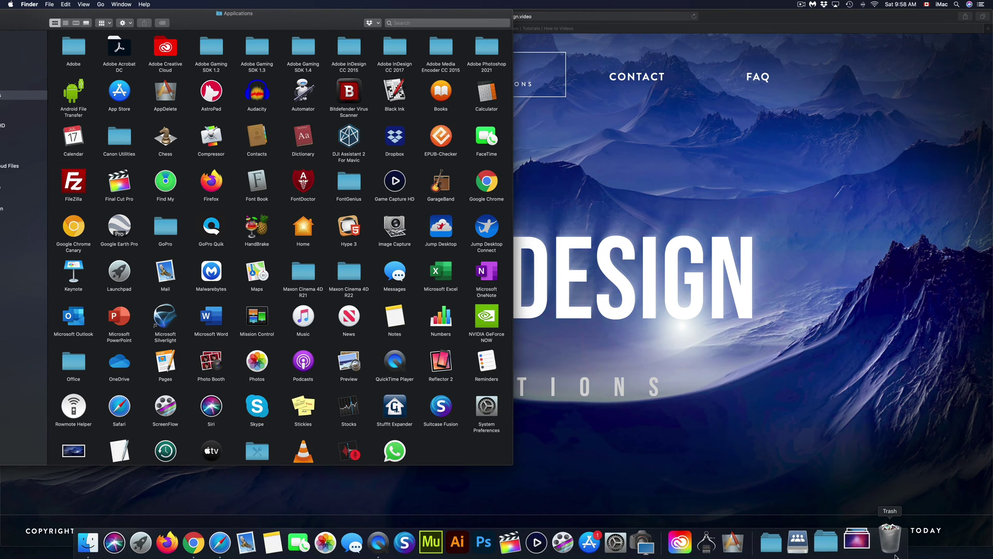
pyautogui.moveTo(877, 516)
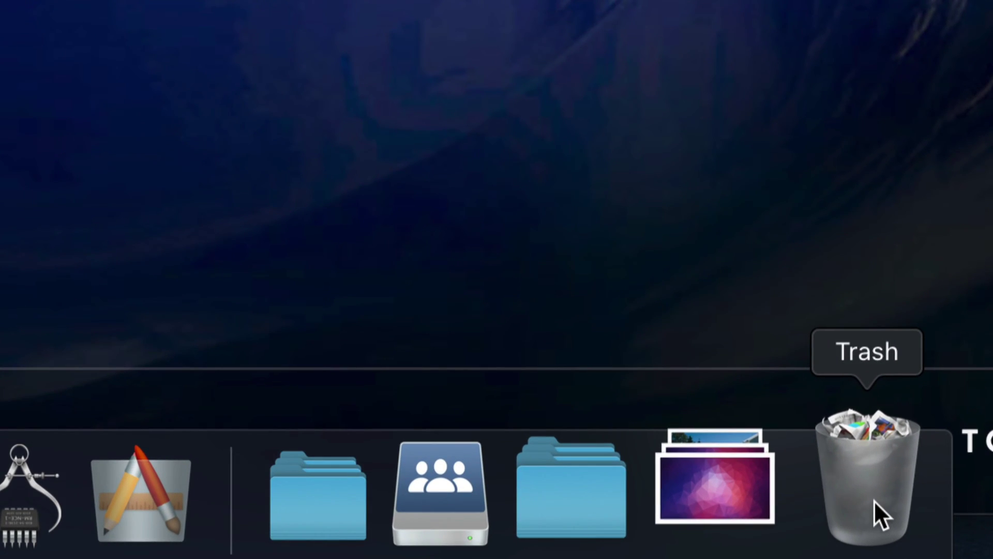
pyautogui.rightClick(874, 500)
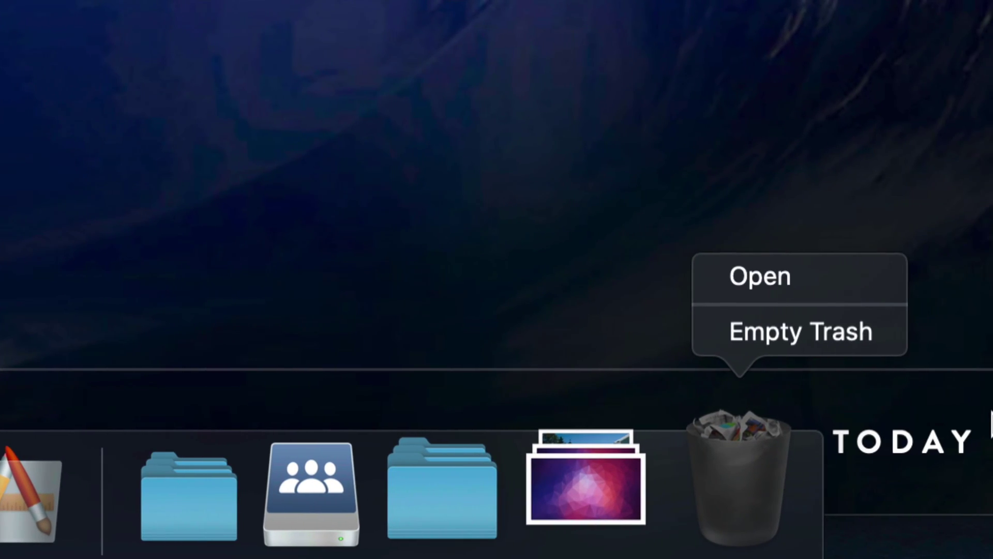
pyautogui.click(857, 339)
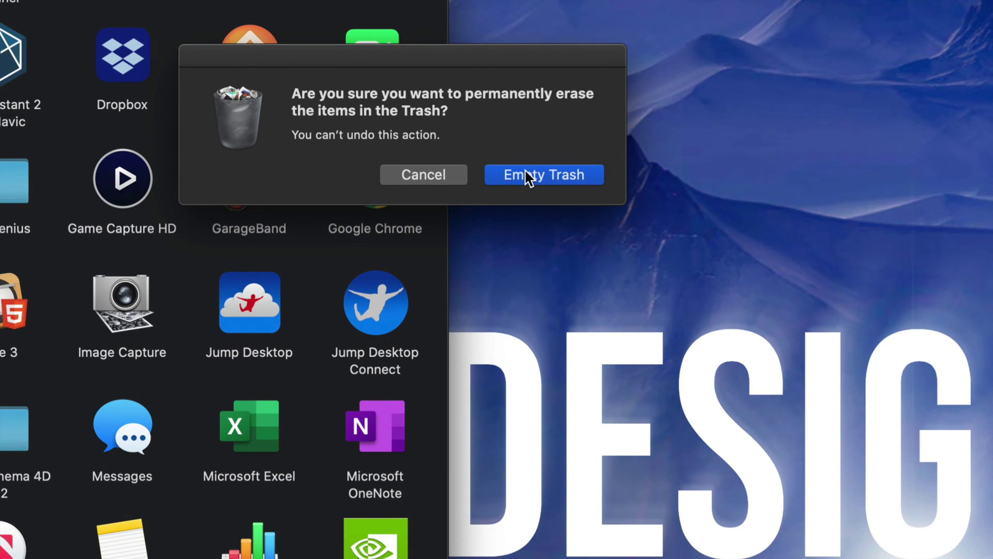
pyautogui.click(525, 172)
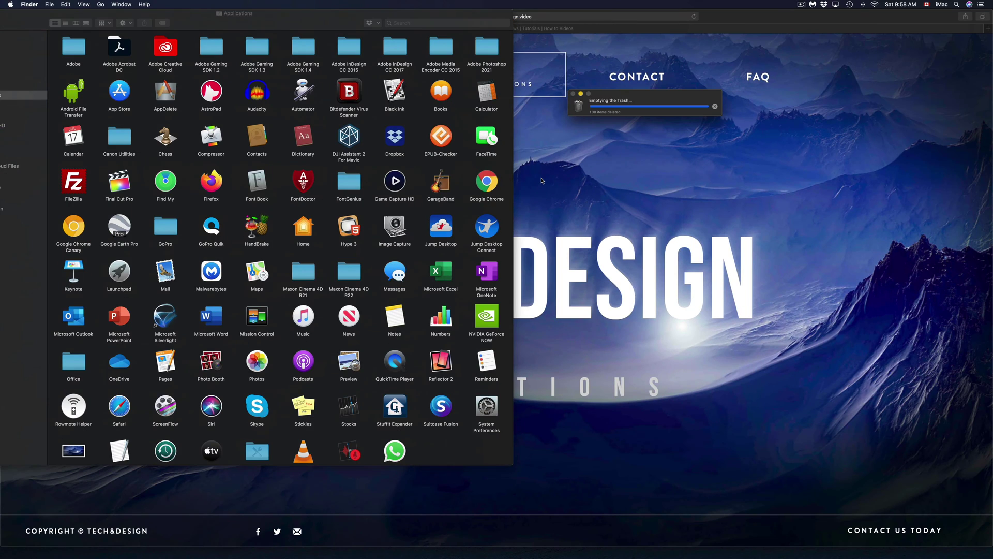